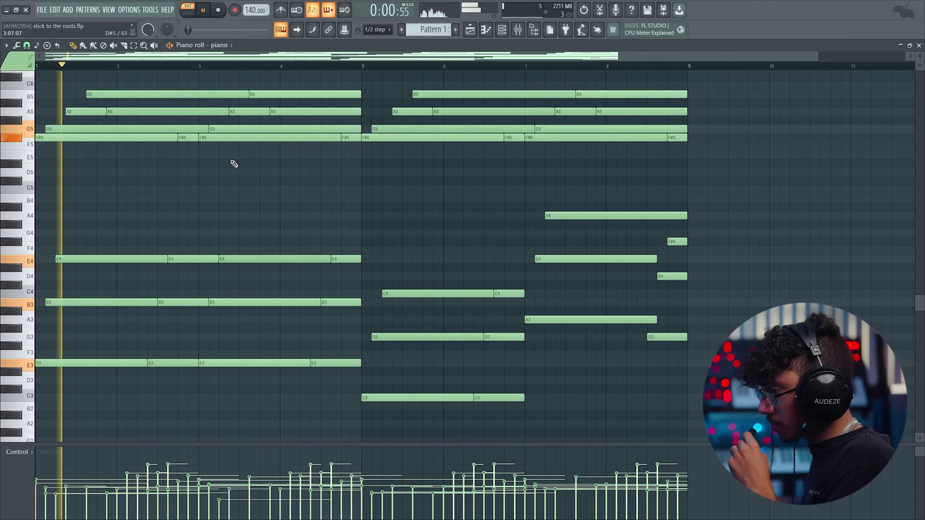
scroll(231, 162, up, 6)
scroll(234, 164, up, 3)
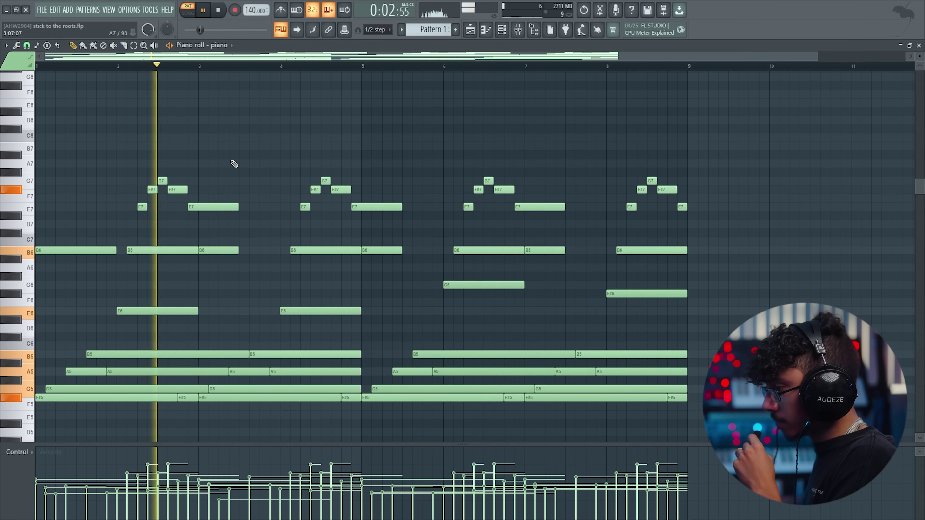
scroll(232, 162, down, 9)
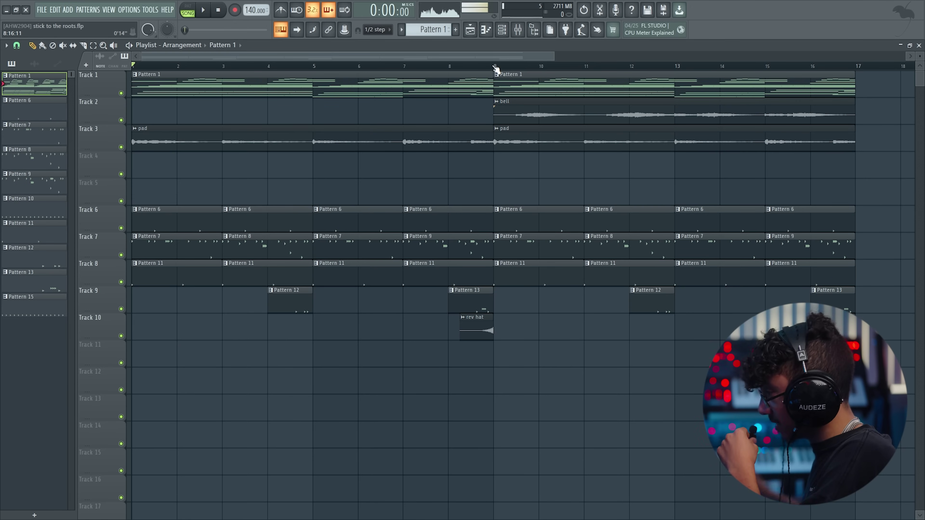
Step: Load the 808 Thunder CHAMBERS sample from the CHAMBERS - ICONIC 808s folder into a new channel
click(534, 30)
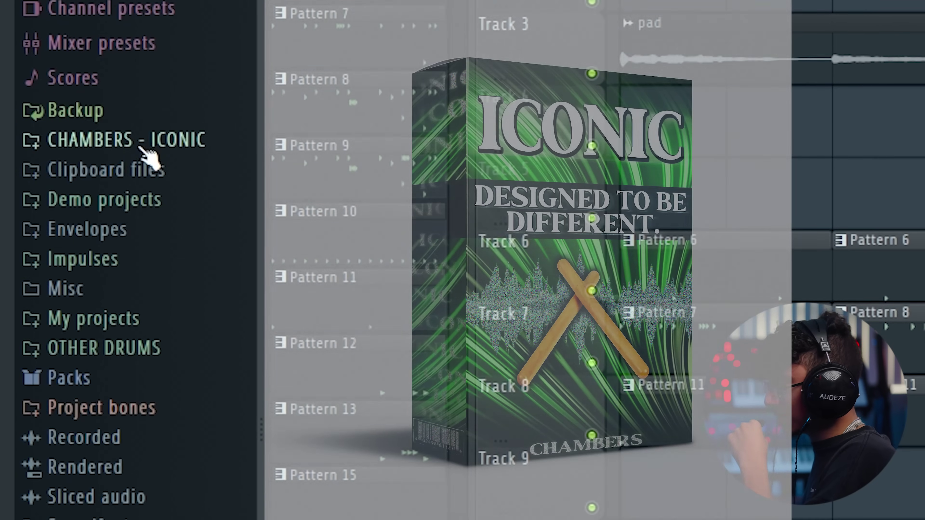
click(54, 171)
click(124, 169)
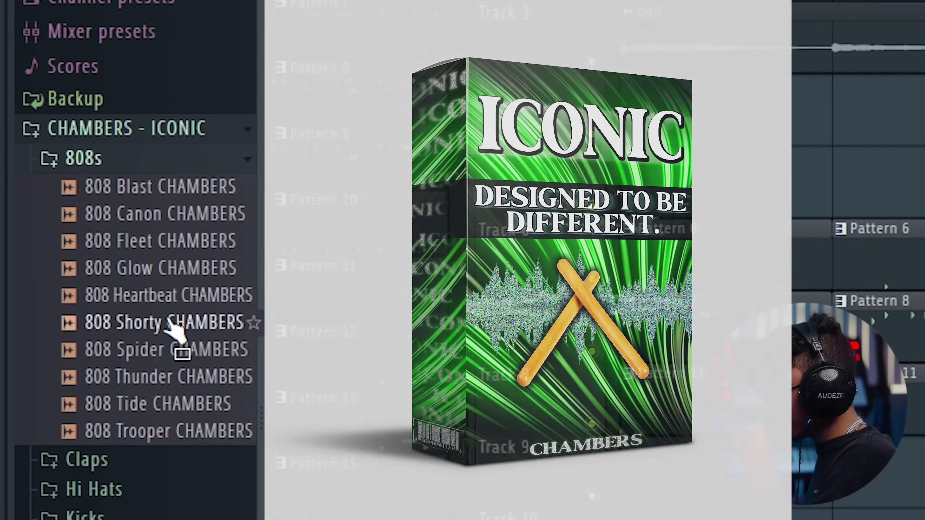
click(153, 376)
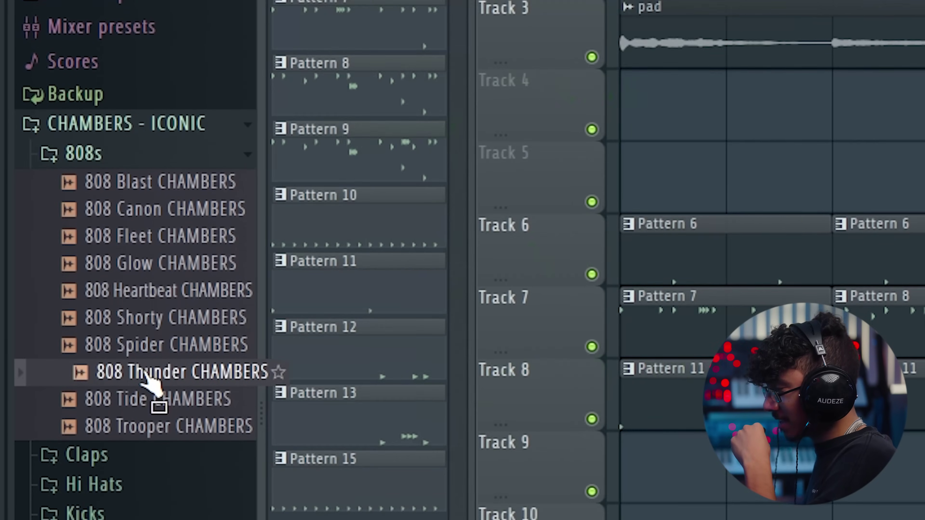
right_click(145, 369)
click(155, 403)
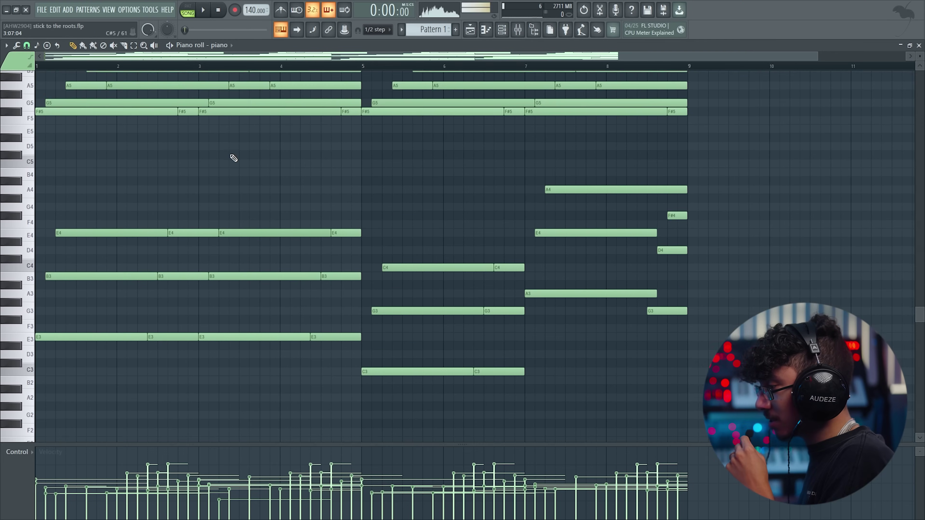
Step: Examine the lowest notes of the piano part as chord roots, selecting the A3 and G3 notes from bar 7 onward
scroll(201, 198, down, 1)
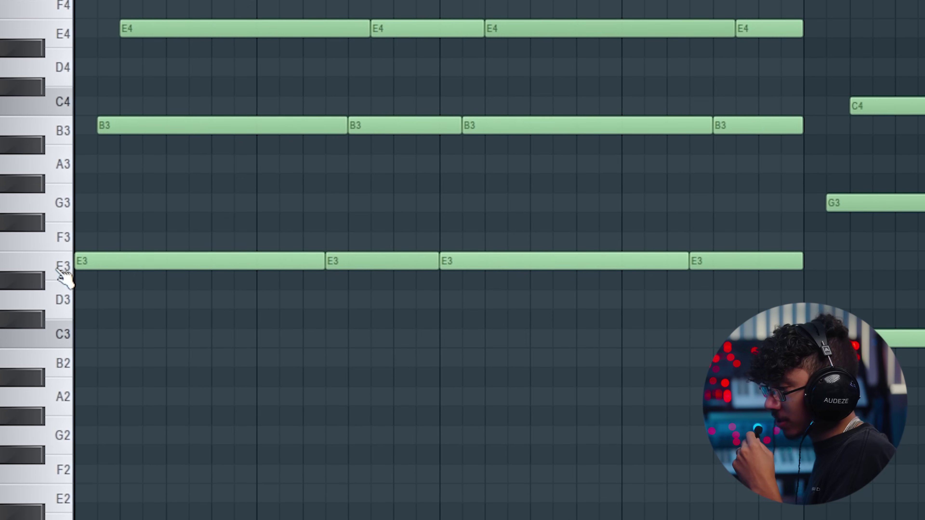
click(71, 142)
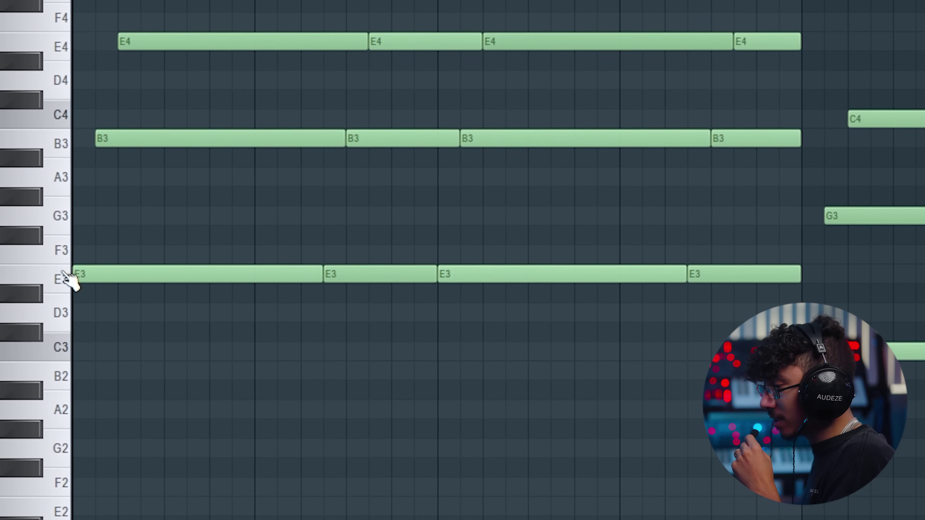
click(63, 283)
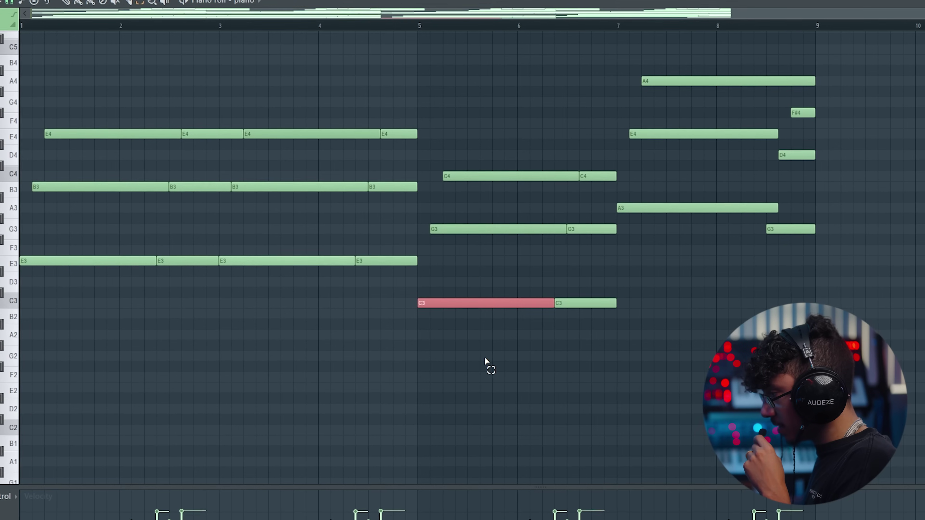
drag(662, 182, 787, 235)
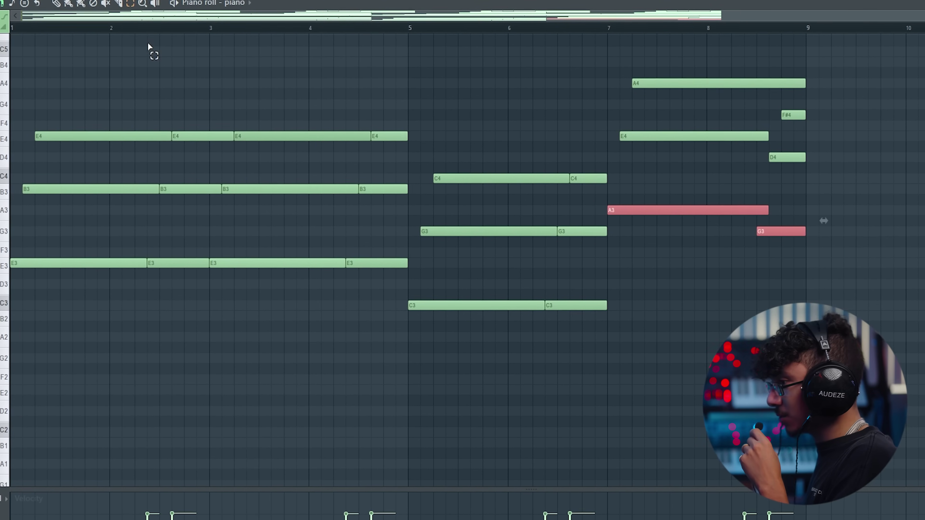
Step: Switch the piano roll to the 808 Thunder CHAMBERS channel and place an E note at bar 1, shifting it by octaves to E3
click(229, 3)
click(244, 157)
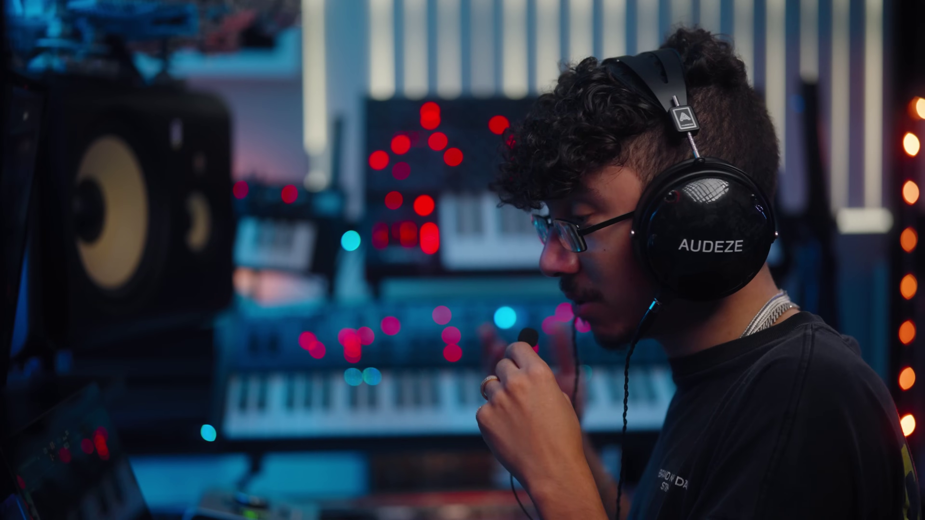
key(space)
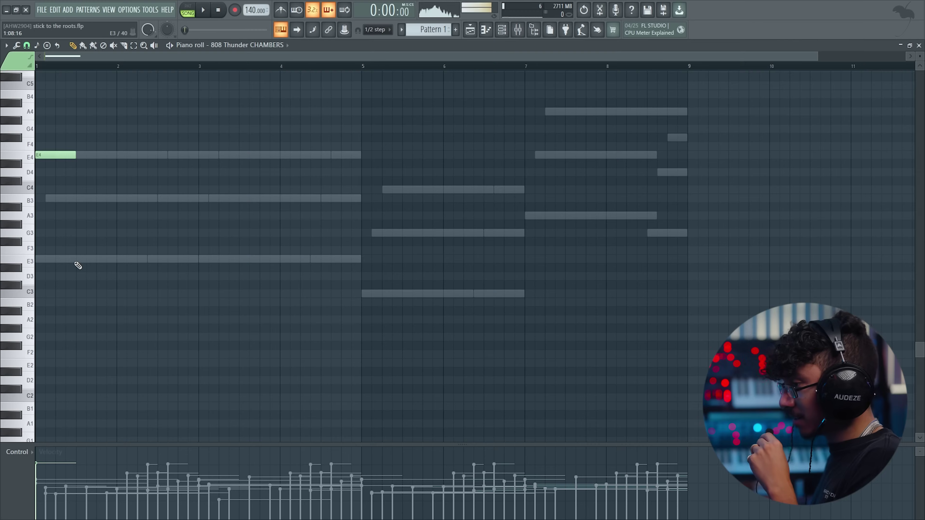
key(ctrl+Up)
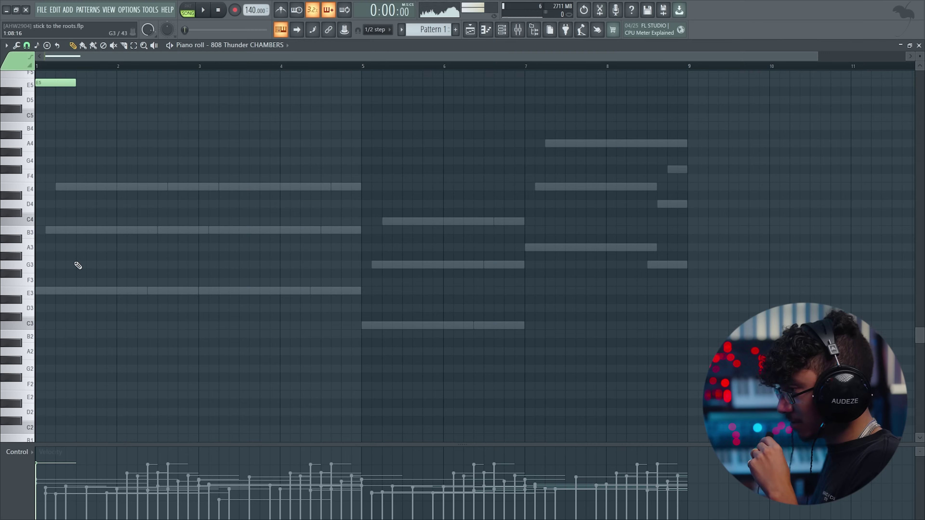
key(ctrl+Down)
key(ctrl+Down)
Step: Add more short E3 notes after the first one and a run of short C3 notes starting at bar 5
drag(73, 291, 61, 291)
click(69, 292)
click(137, 270)
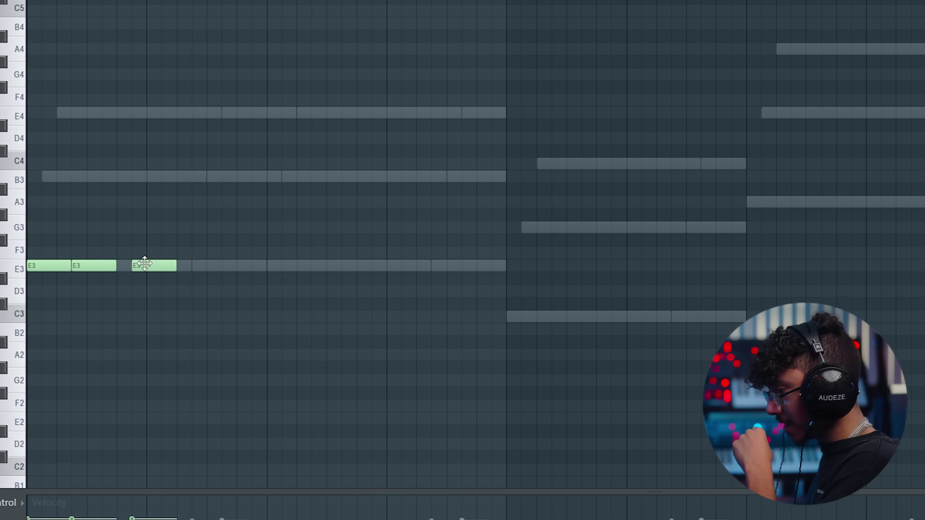
click(529, 317)
click(579, 316)
click(582, 316)
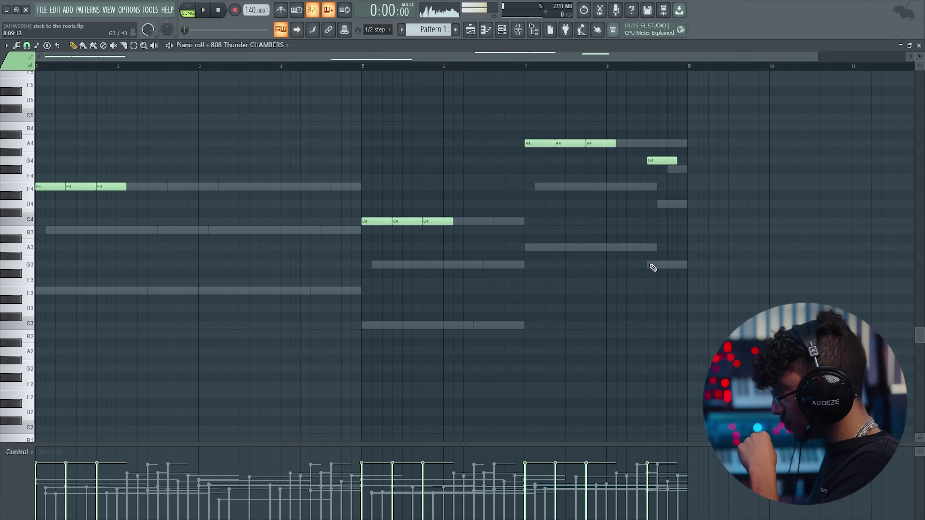
Step: Lengthen the third E5 note of the 808 line to the start of bar 3 and delete the long E5 note across bar 4
scroll(653, 268, down, 3)
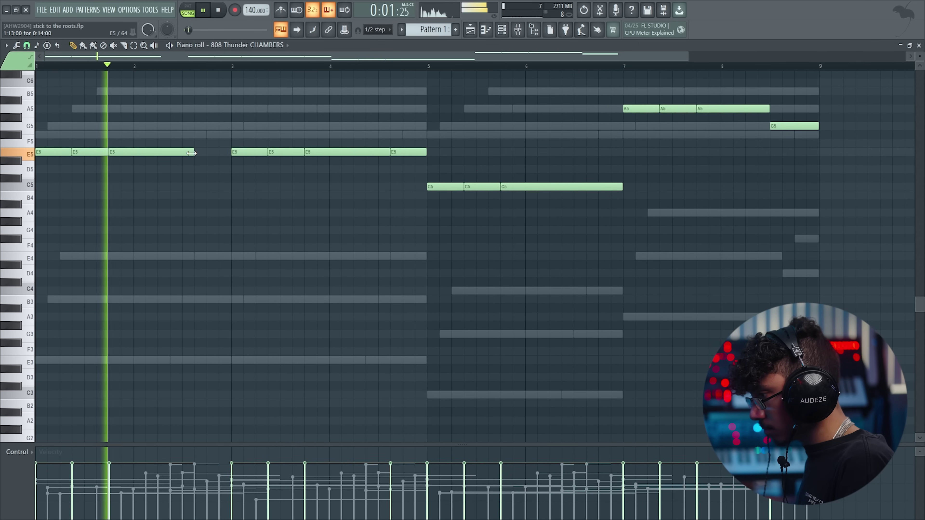
drag(192, 153, 231, 153)
mouse_move(387, 155)
mouse_down()
mouse_move(340, 156)
mouse_move(379, 153)
mouse_up()
right_click(344, 155)
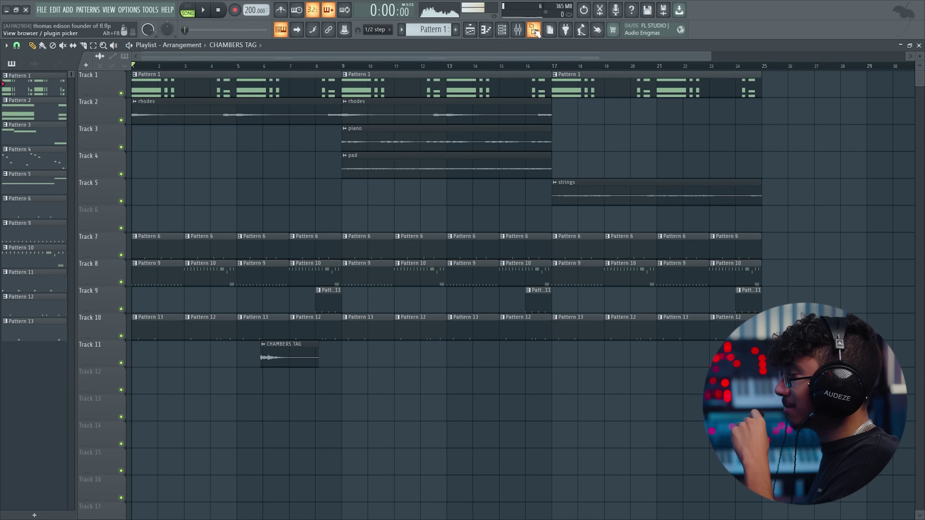
Step: Load the greatest 808 ever sample from the OTHER DRUMS folder into a new channel
click(535, 32)
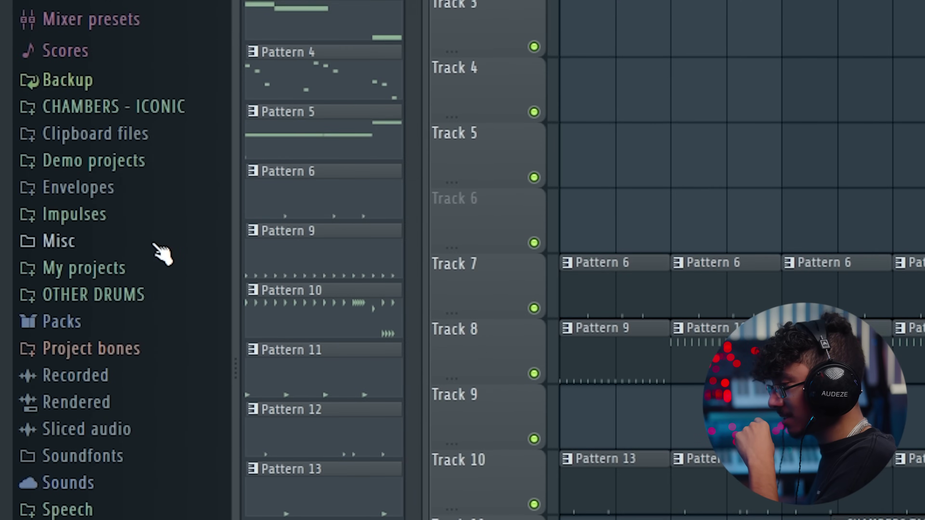
click(66, 250)
drag(68, 320, 68, 321)
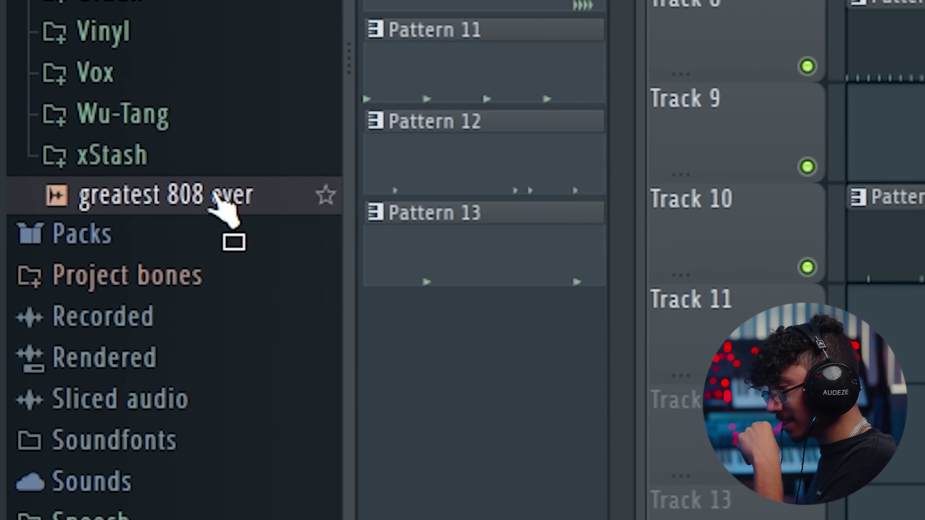
right_click(215, 199)
click(242, 195)
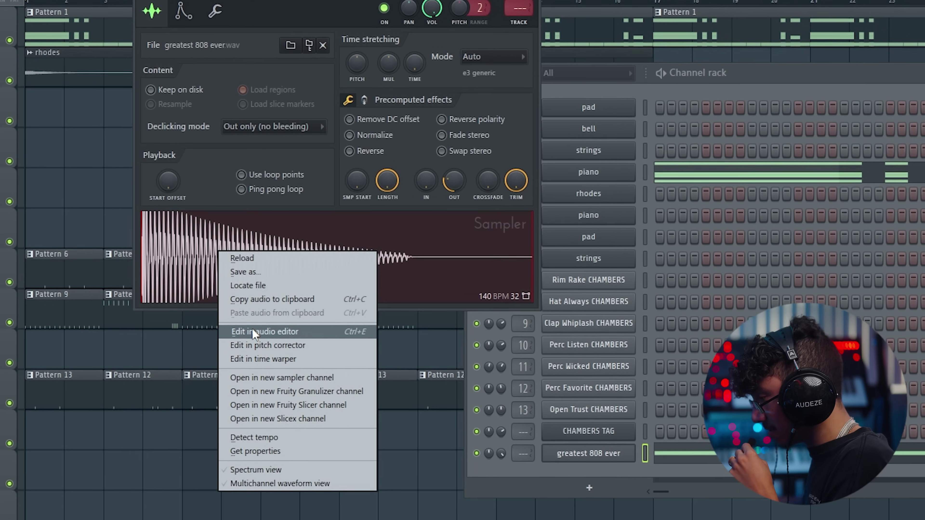
Step: Open the greatest 808 ever sample in the audio editor and detect its pitch regions
click(259, 335)
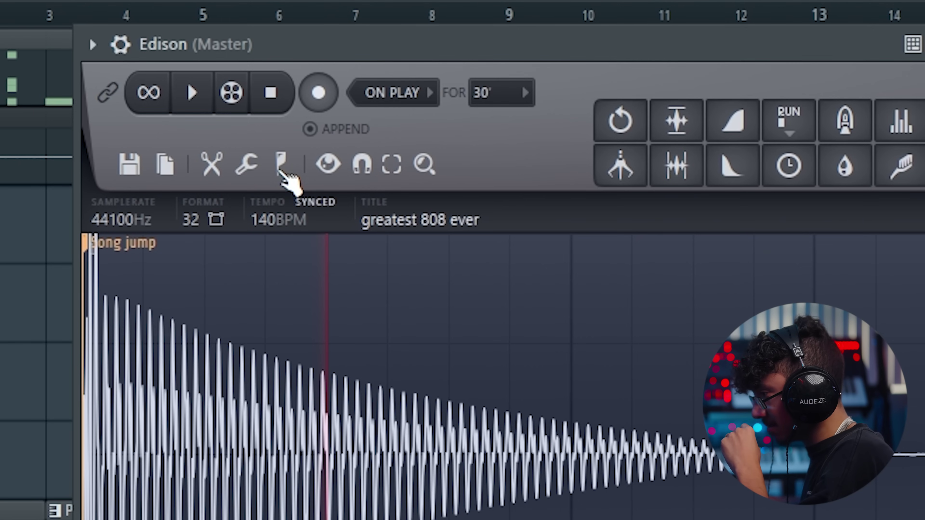
click(277, 152)
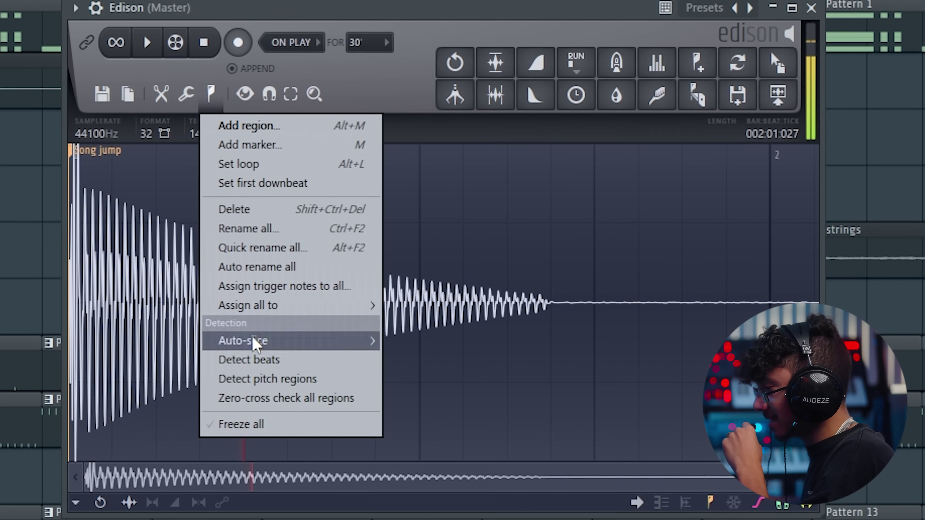
click(248, 380)
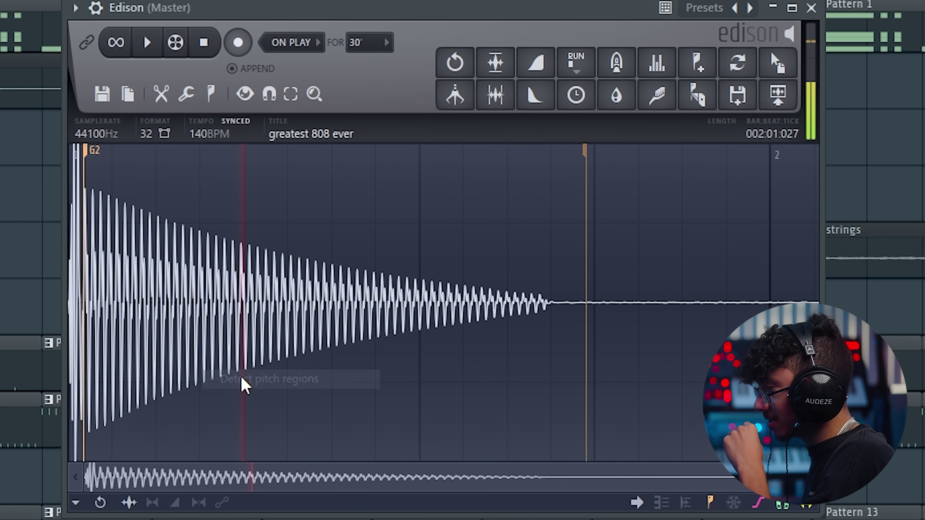
drag(803, 484, 665, 486)
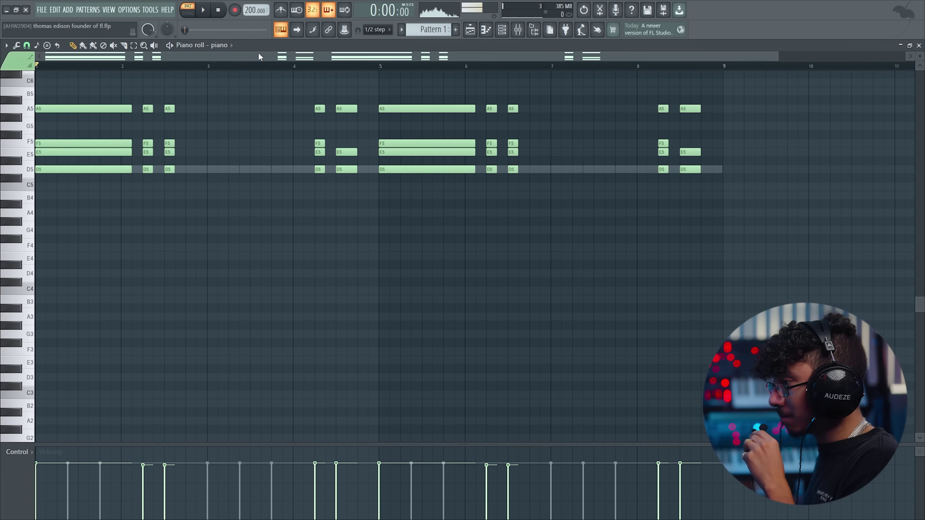
Step: Switch the piano roll from the piano to another channel
click(219, 44)
click(225, 68)
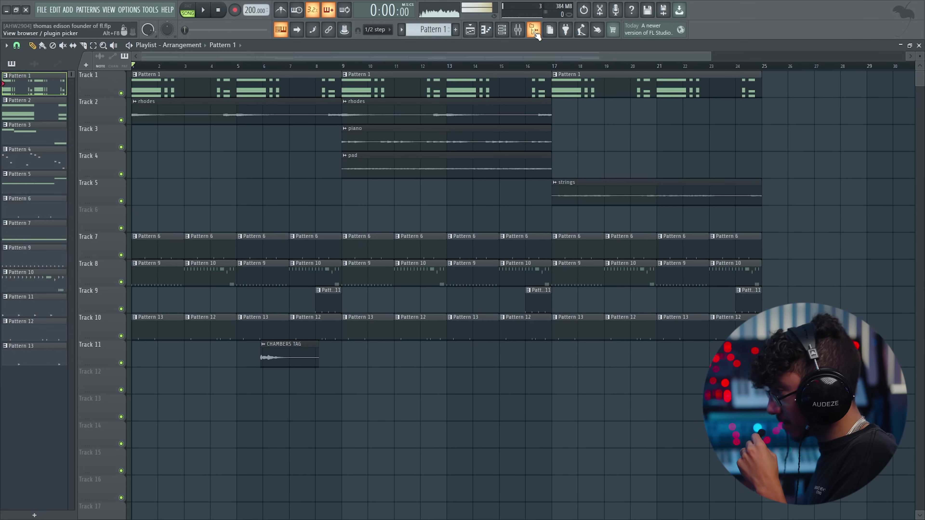
Step: Open the CHAMBERS - ICONIC 808s folder and audition its samples from 808 Blast through 808 Spider
click(534, 31)
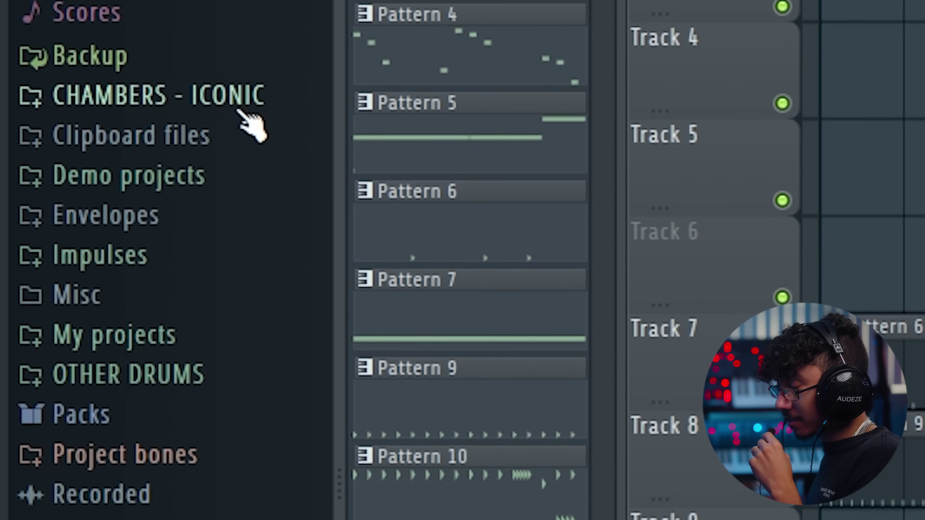
click(241, 111)
click(194, 126)
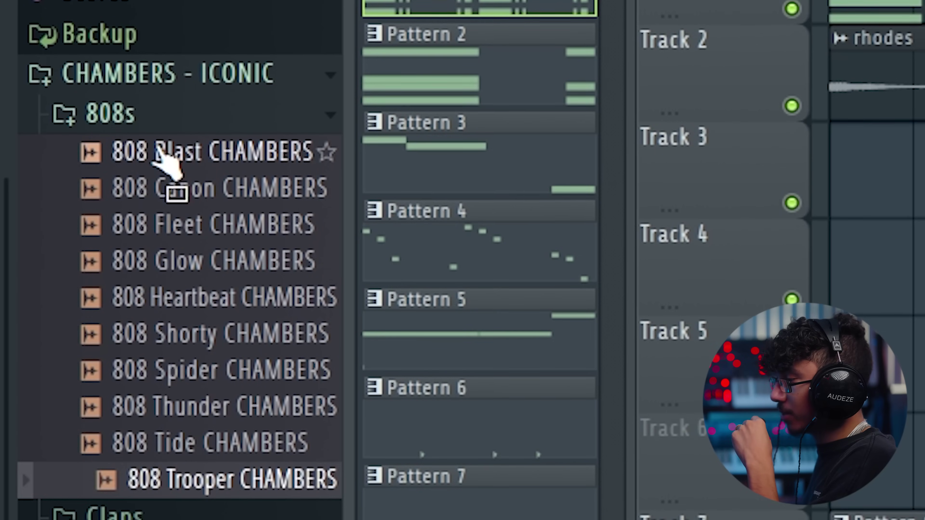
click(159, 153)
click(172, 187)
click(186, 225)
click(193, 260)
click(198, 288)
click(202, 330)
click(205, 361)
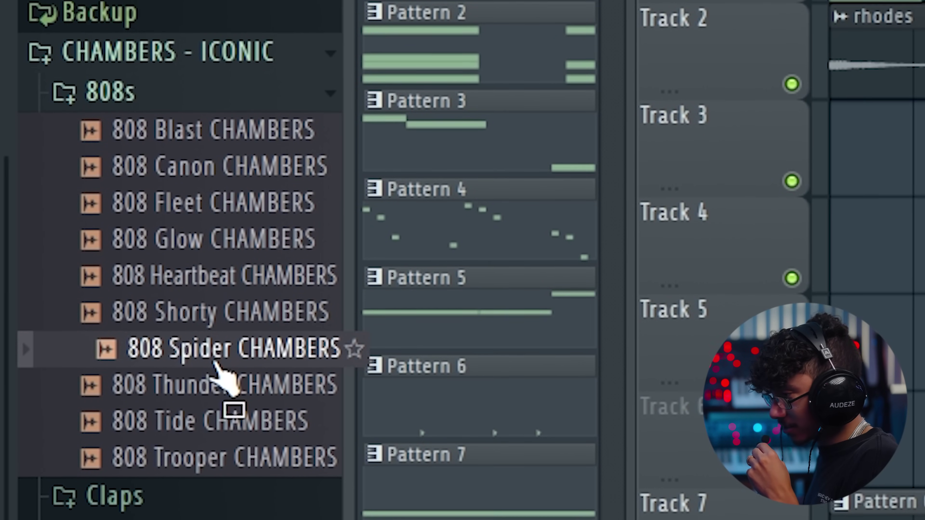
Step: Audition 808 Canon CHAMBERS and the samples following it, and load 808 Fleet CHAMBERS into a new channel
click(238, 169)
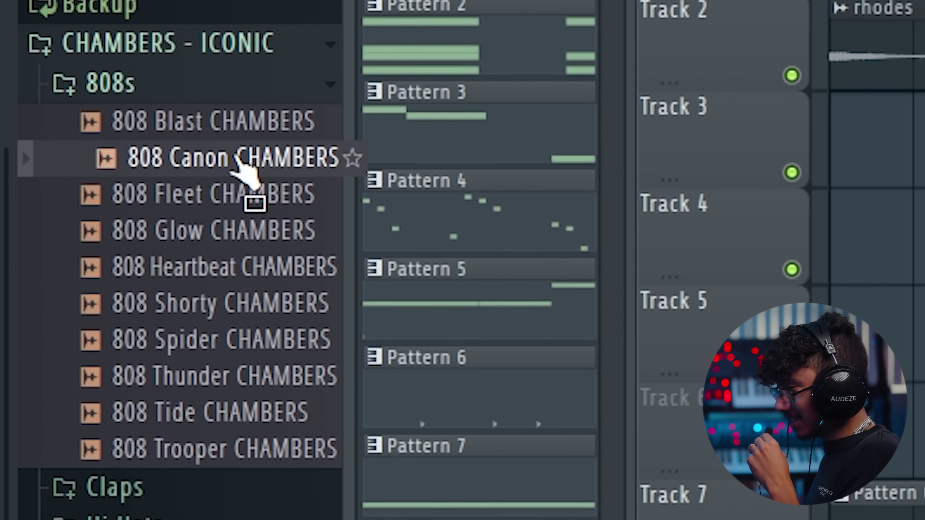
key(Down)
key(Down)
key(Down)
right_click(194, 202)
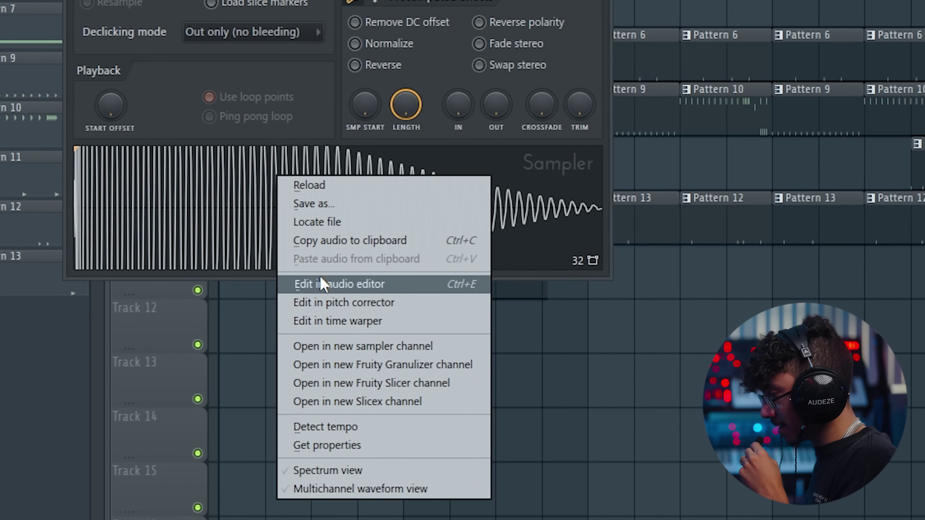
Step: Open the 808 Fleet CHAMBERS sample in the audio editor and detect its pitch regions
click(323, 284)
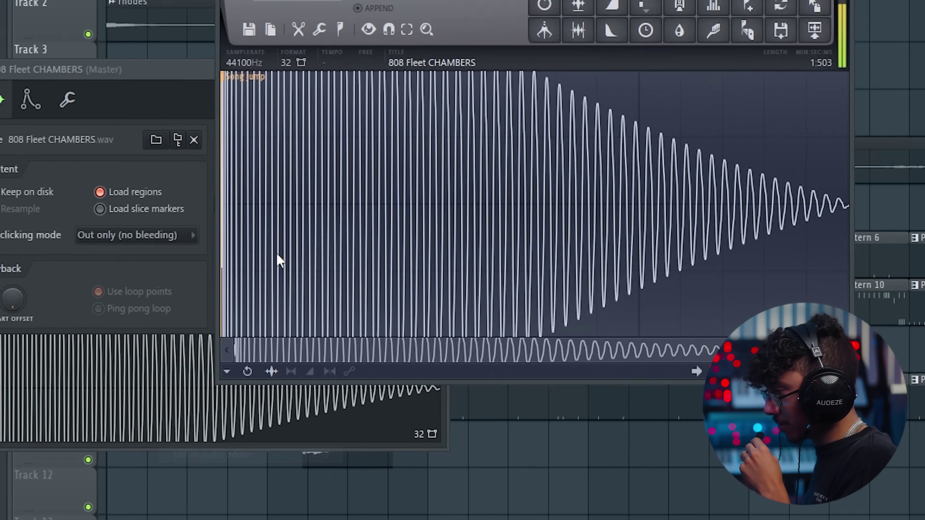
click(291, 98)
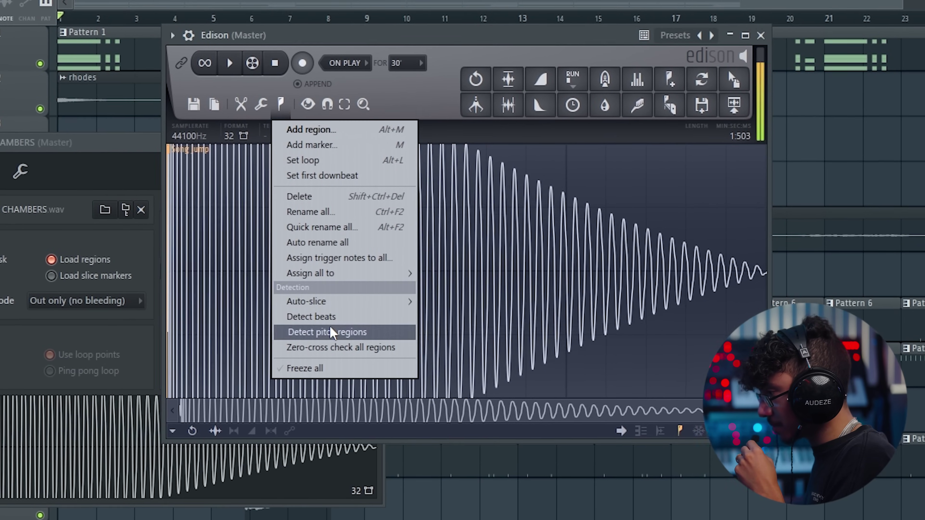
click(331, 330)
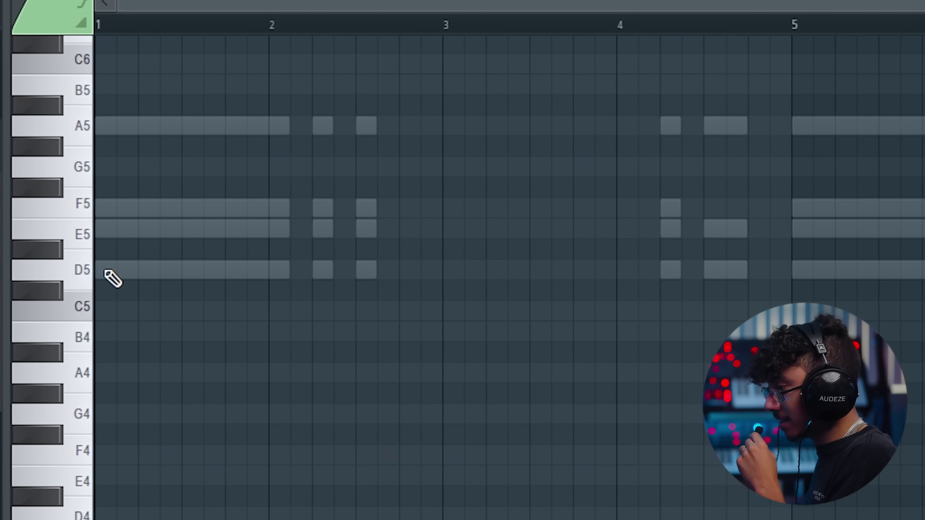
Step: Place a two-bar D5 note for the 808 at the start of bar 1, on the piano's root
click(104, 270)
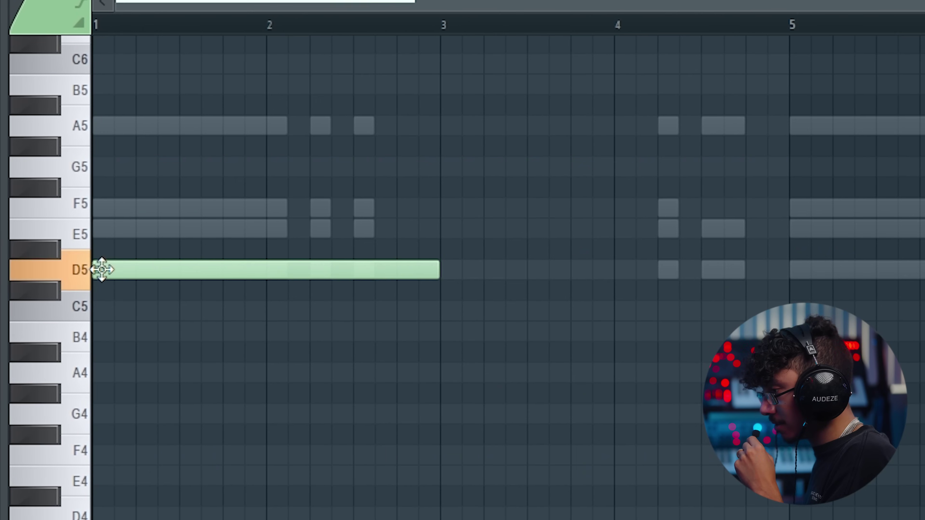
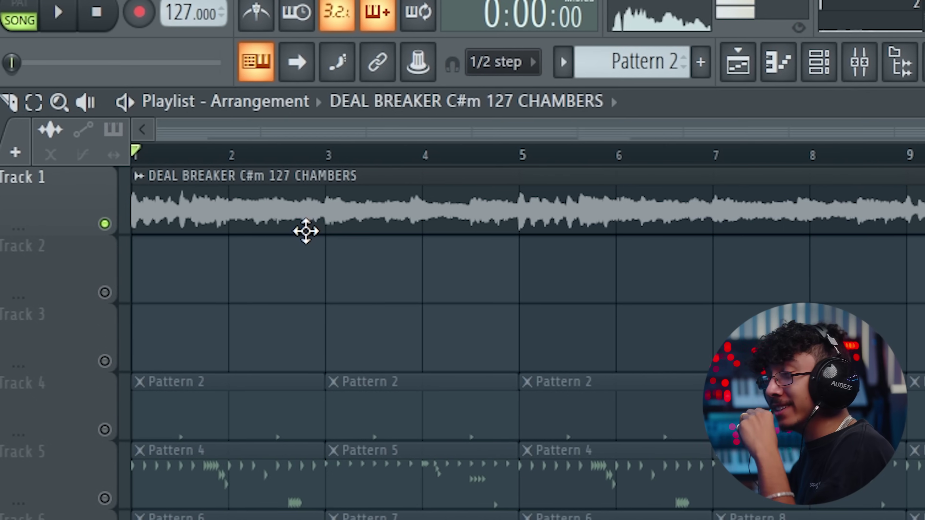
Step: Place Pattern 1 on Track 2 of the playlist and open the 808 Thunder CHAMBERS piano roll
click(688, 62)
click(716, 93)
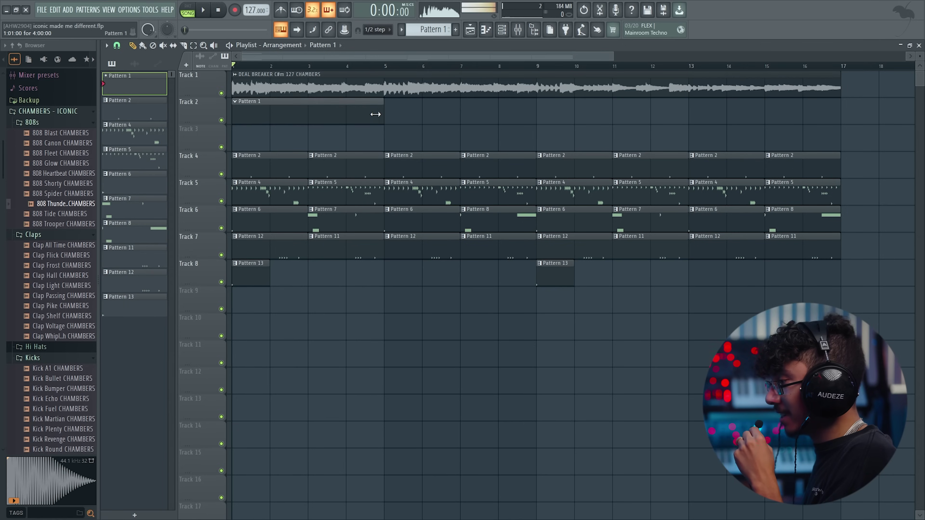
key(F7)
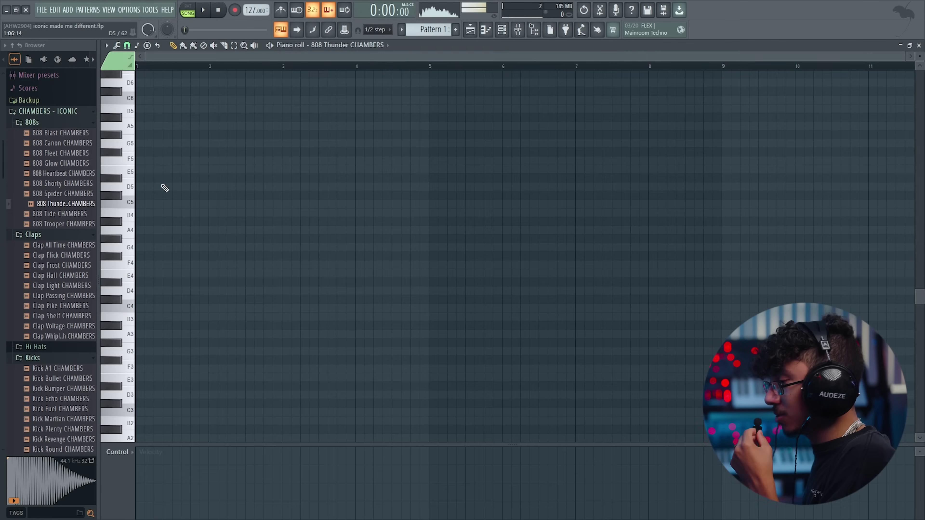
drag(205, 238, 255, 240)
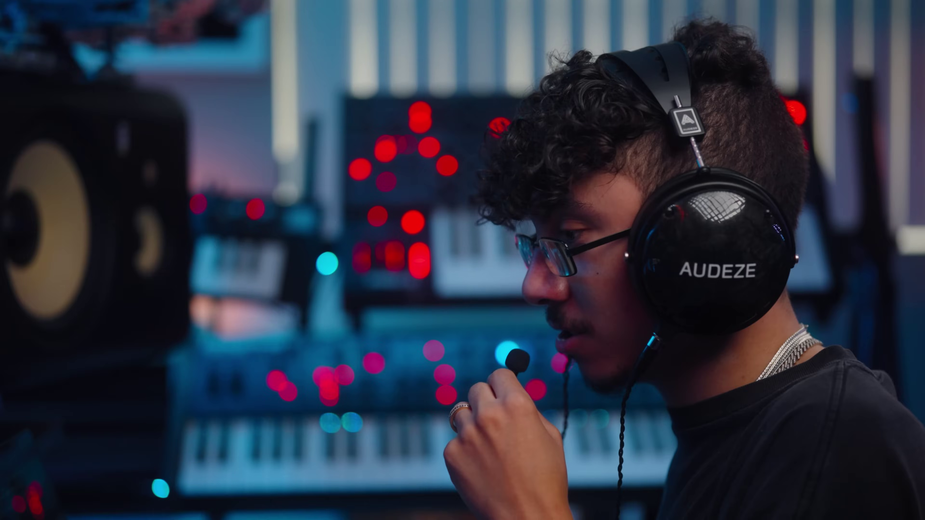
click(346, 241)
click(60, 4)
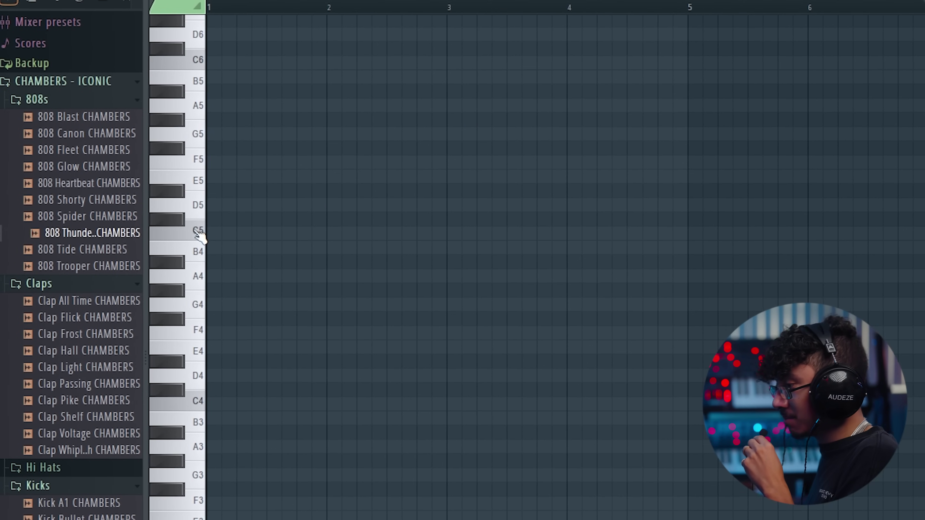
Step: Try a row of four C#5 notes for the 808 across bars 1 and 2
click(228, 219)
click(273, 219)
click(319, 219)
click(390, 219)
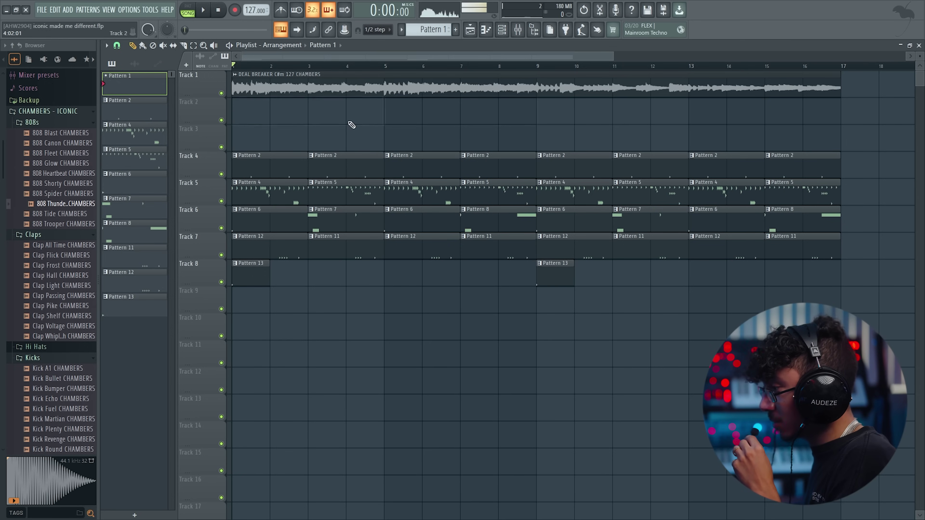
Step: Route the DEAL BREAKER melody sample to mixer track 1 and bring up the mixer
right_click(222, 93)
double_click(248, 94)
drag(291, 180, 292, 146)
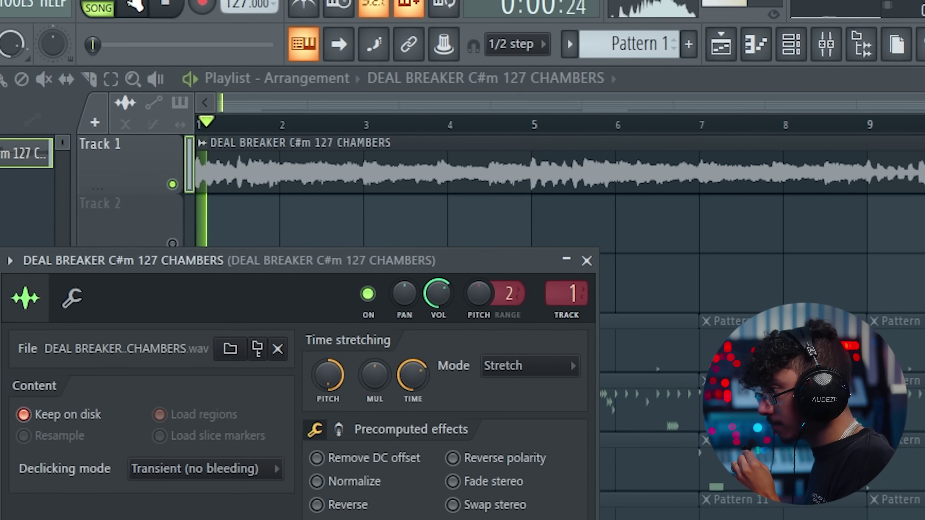
click(826, 44)
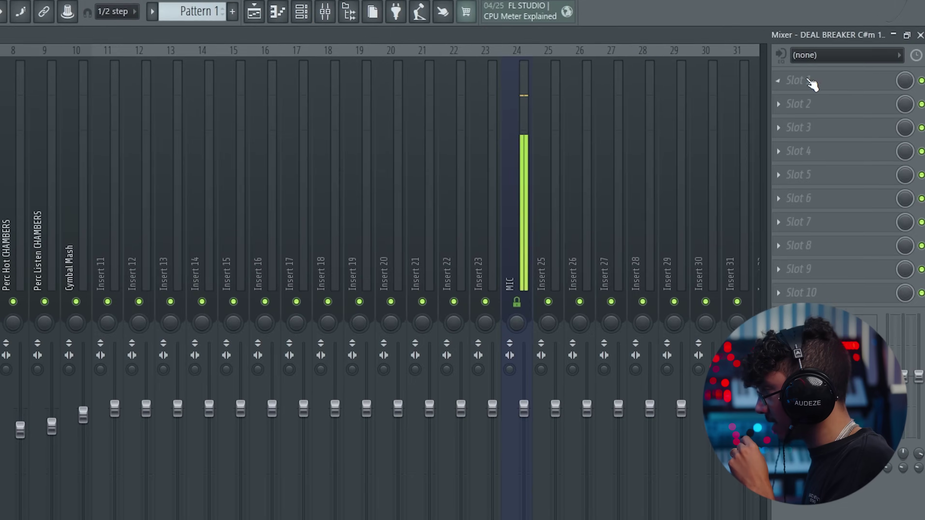
Step: Insert Fruity Parametric EQ 2 on the melody's track and cut the lows and highs around the bass and low-mid range
click(849, 74)
click(587, 431)
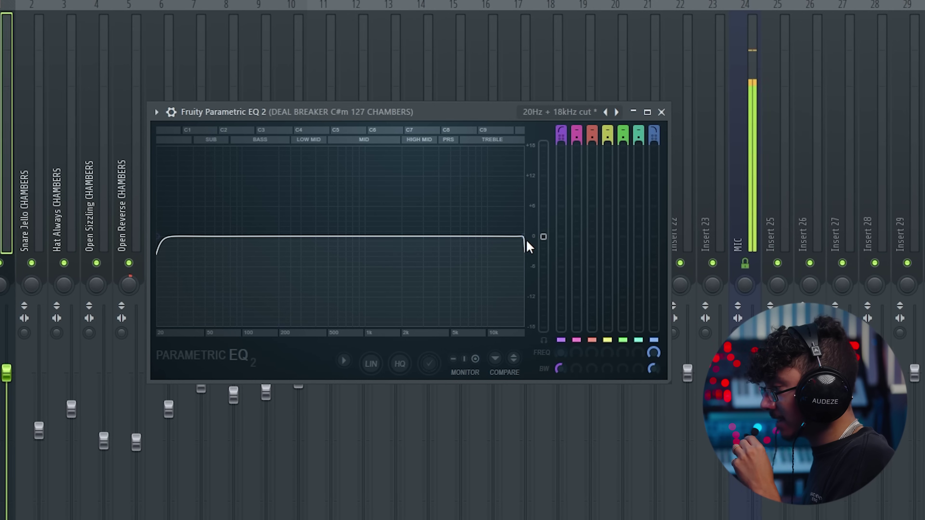
drag(523, 239, 277, 239)
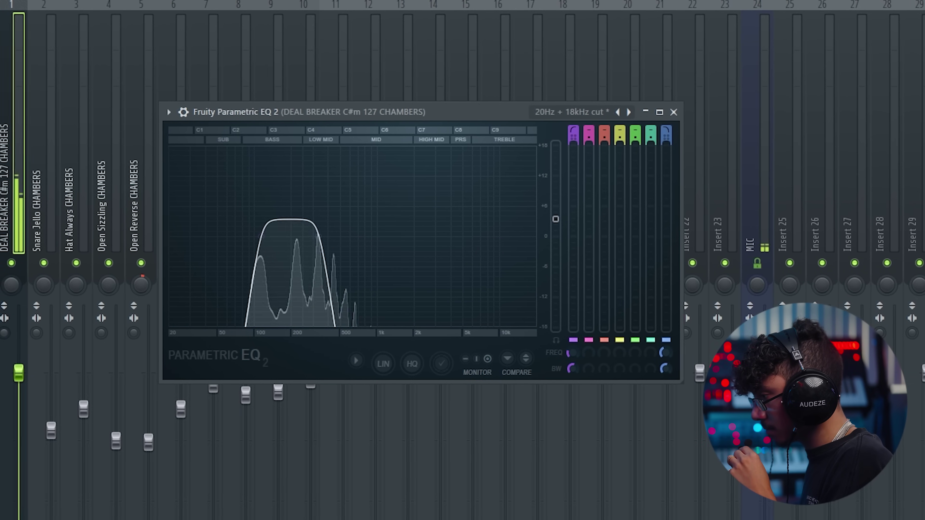
key(space)
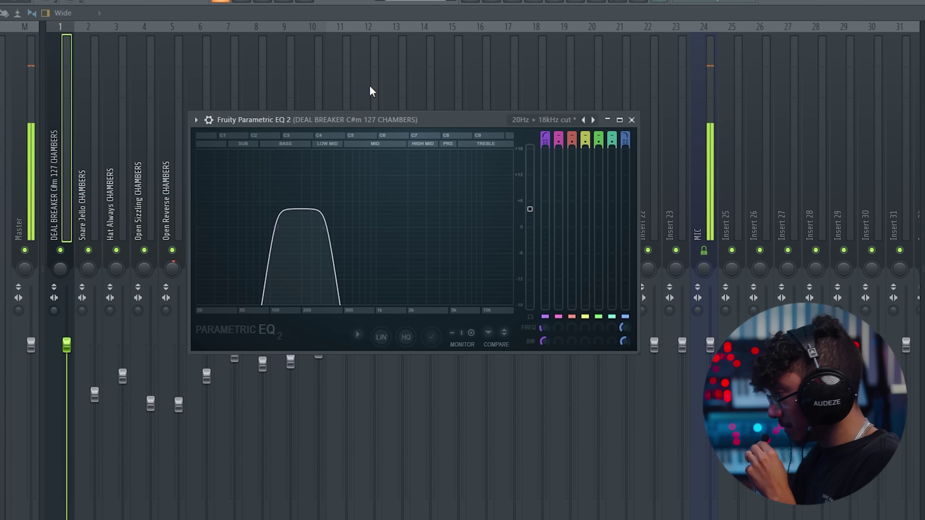
Step: Play the filtered melody against the 808 Thunder CHAMBERS piano roll to identify the root notes
click(204, 11)
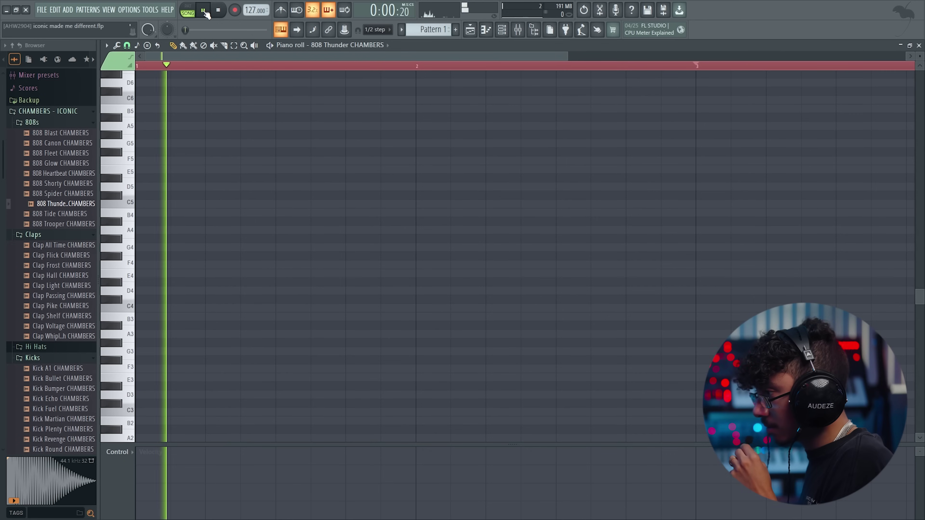
click(204, 11)
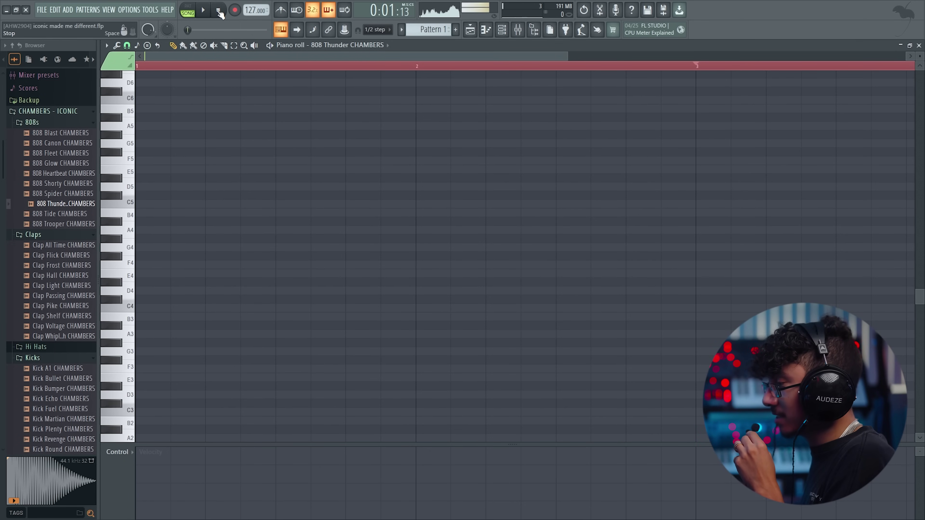
click(204, 11)
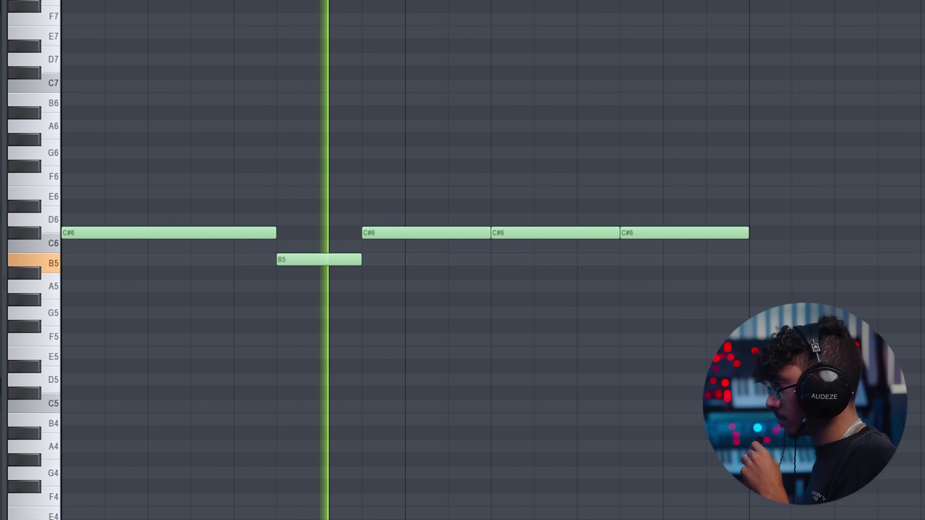
scroll(661, 15, down, 1)
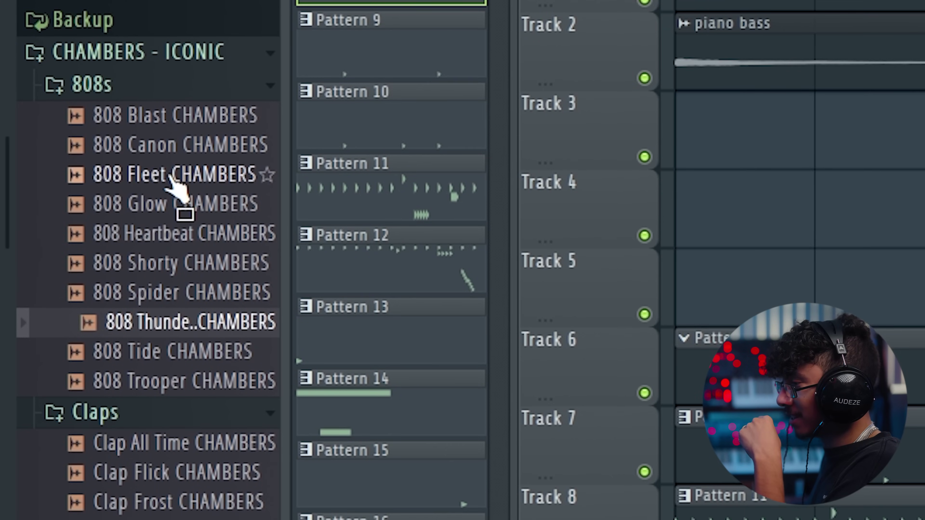
Step: Audition 808 Fleet CHAMBERS and pick 808 Glow CHAMBERS for the bass line
click(171, 175)
click(151, 205)
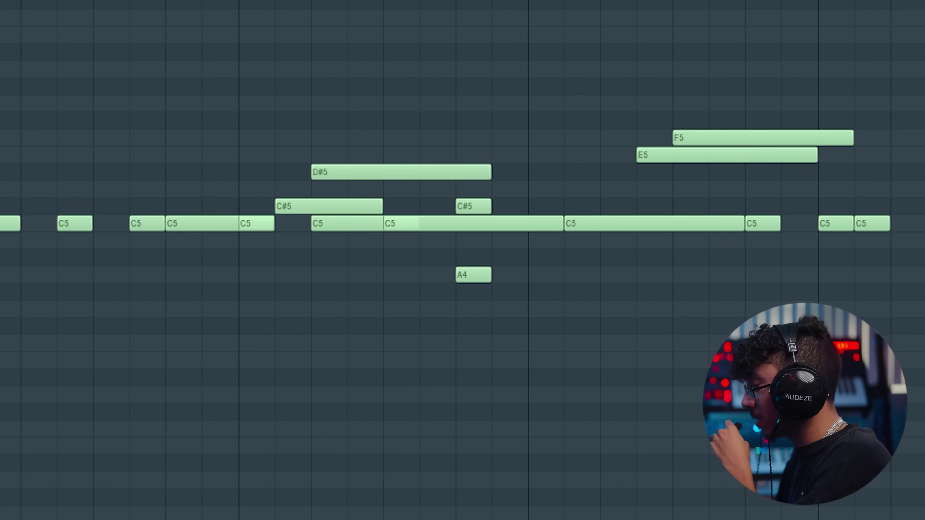
Step: Shorten the overlapping E5 and long C5 notes in the 808 Glow pattern and delete the A4 note
drag(818, 155, 634, 160)
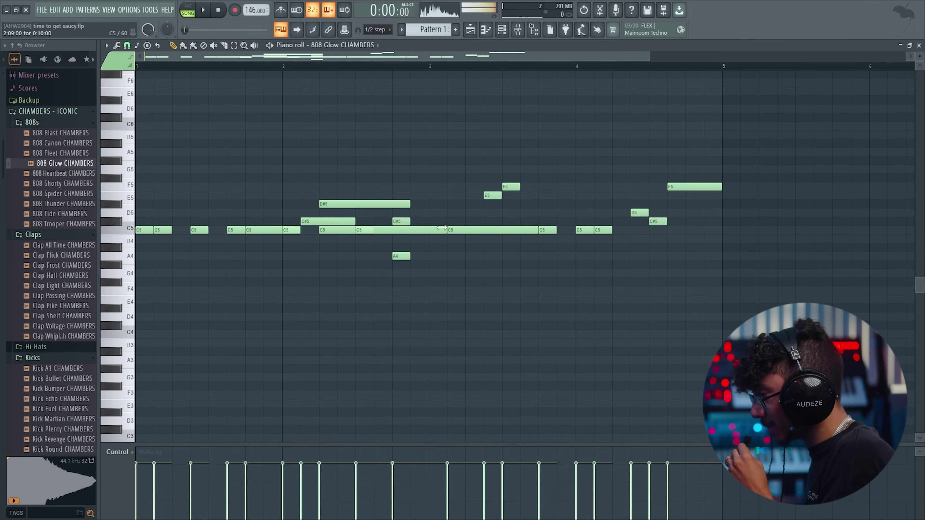
drag(445, 230, 393, 230)
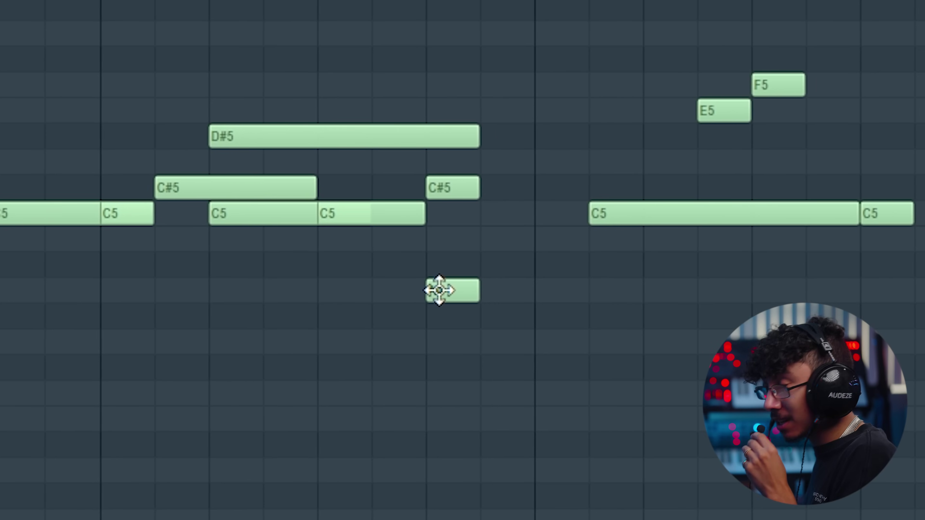
right_click(439, 290)
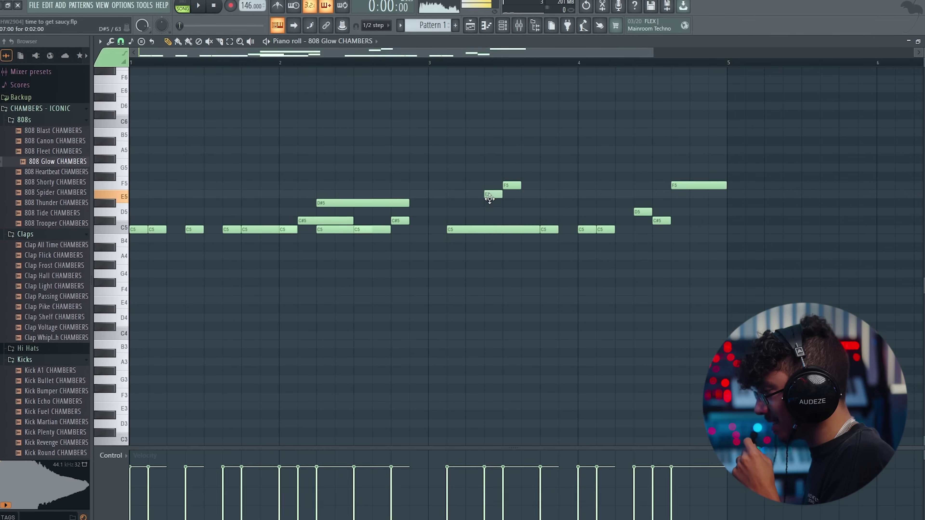
Step: Clear all notes from the 808 Glow piano roll and lay out a simple C5 rhythm across four bars
key(ctrl+a)
key(Delete)
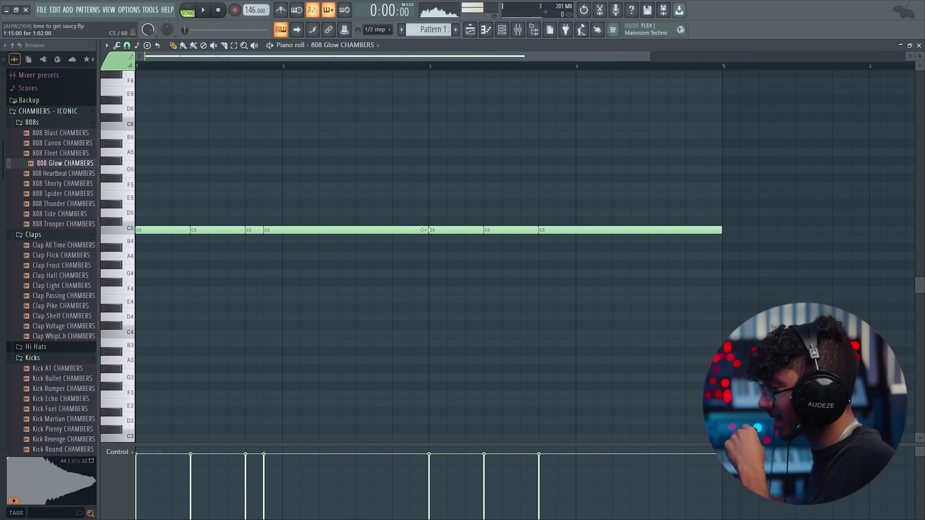
key(space)
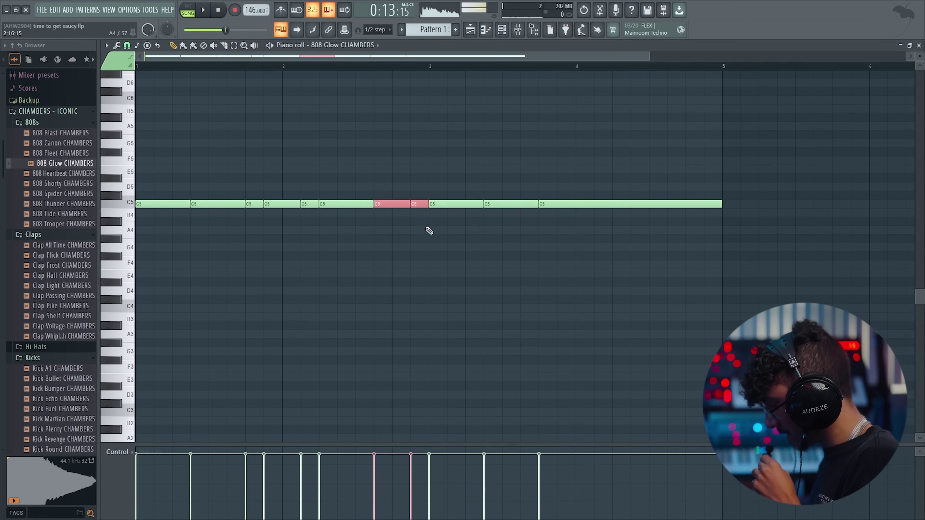
Step: Raise the two notes at the end of bar 2 to C6 and choose a finer snap for the piano roll
scroll(443, 217, up, 2)
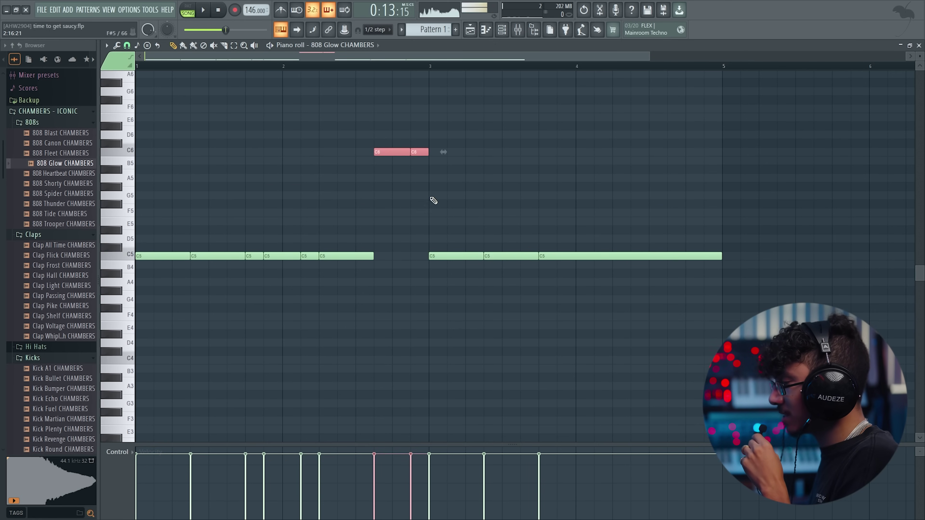
key(space)
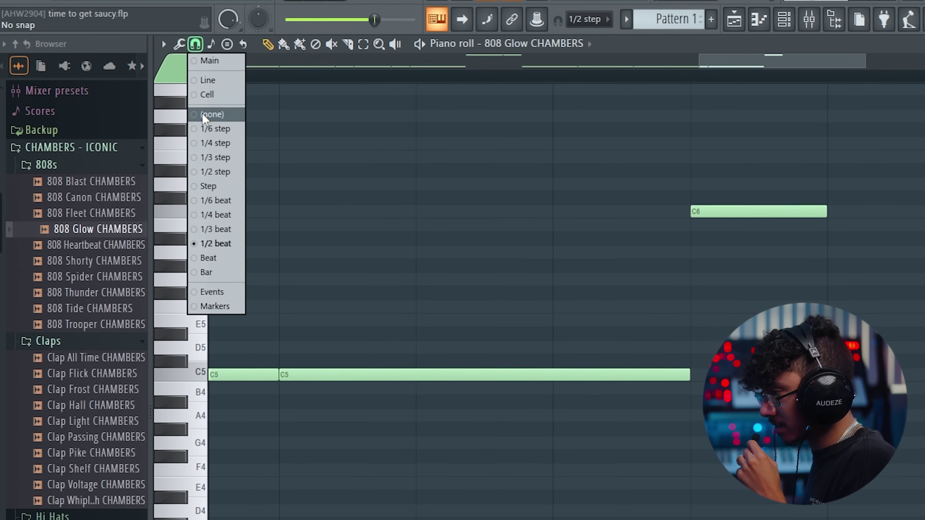
click(216, 177)
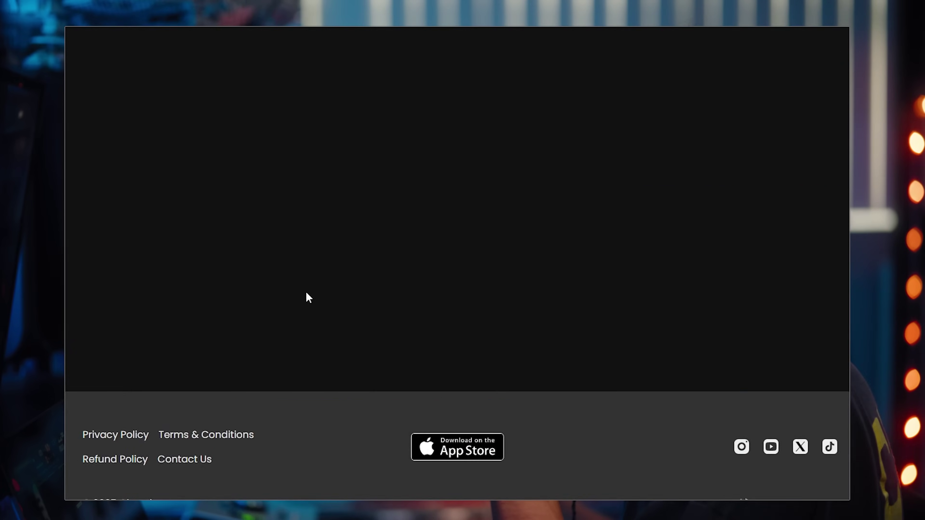
Step: On the course website, skip ahead through the Advanced Drums - 3. FX Drums video
click(453, 420)
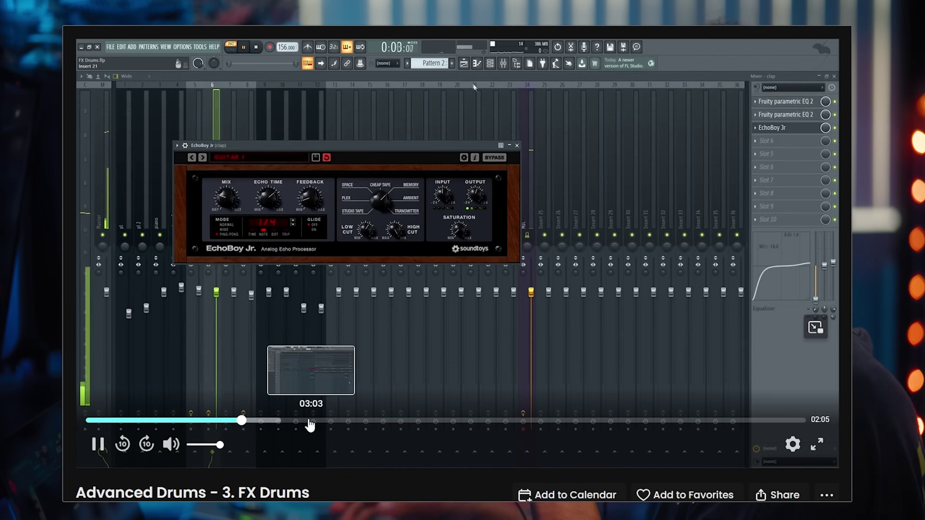
click(491, 421)
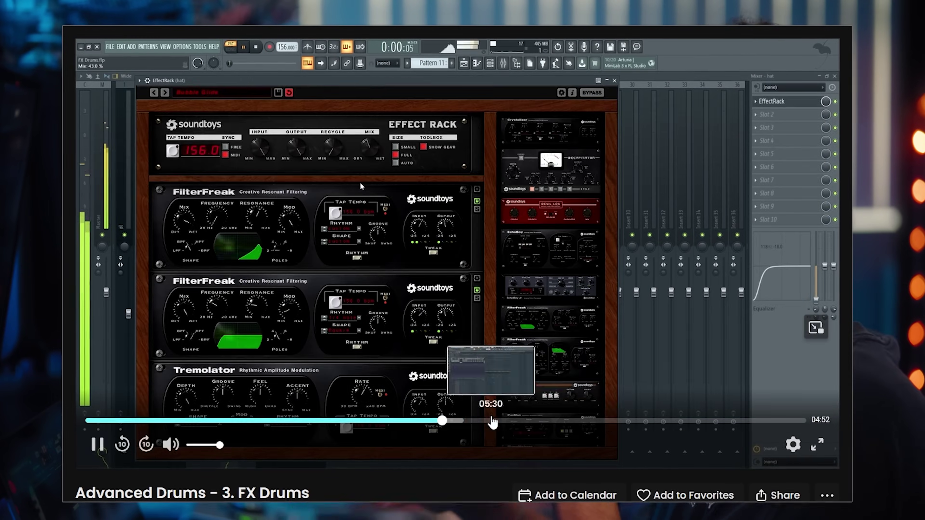